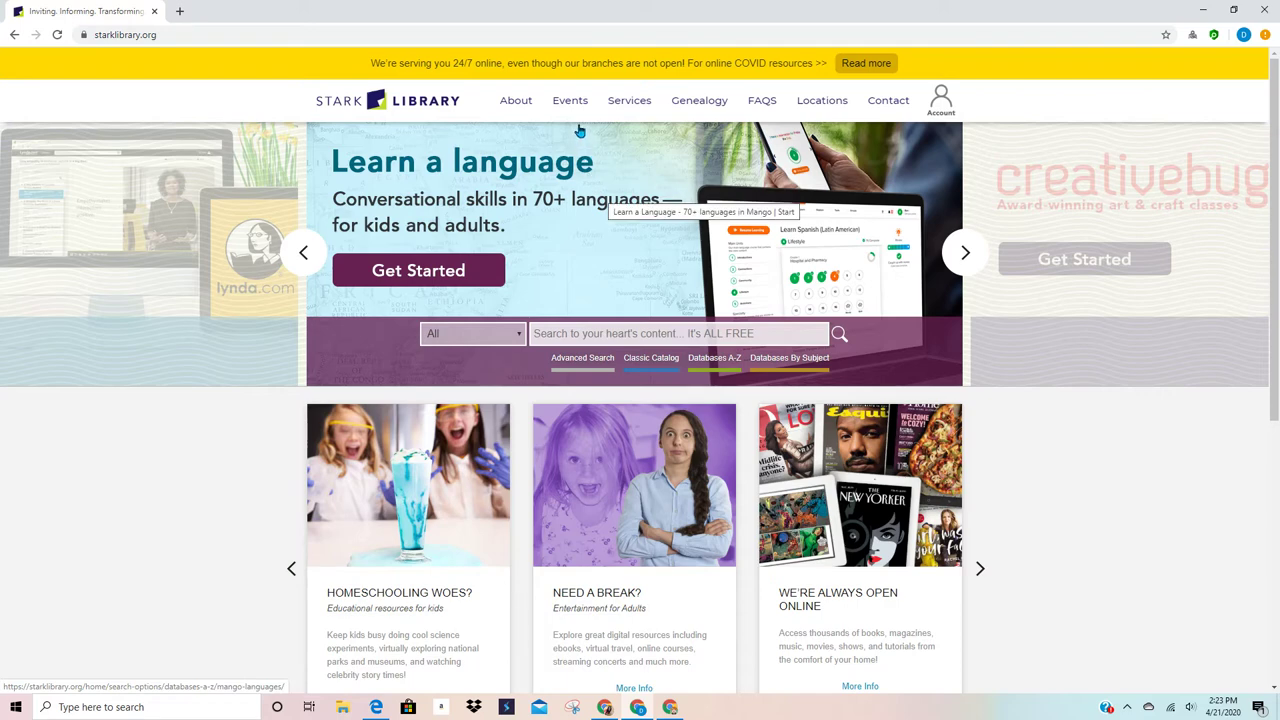
Step: Open the 24/7 Online Digital Library page from the Services menu
mouse_move(612, 108)
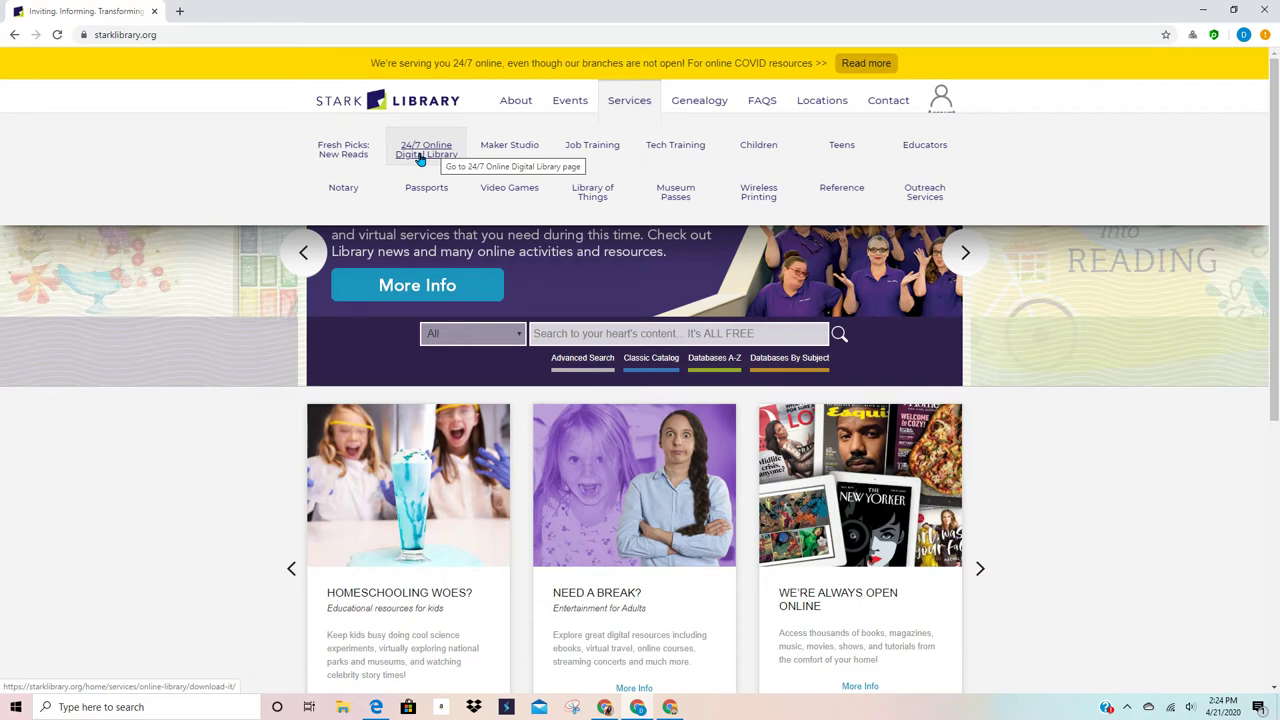
left_click(420, 156)
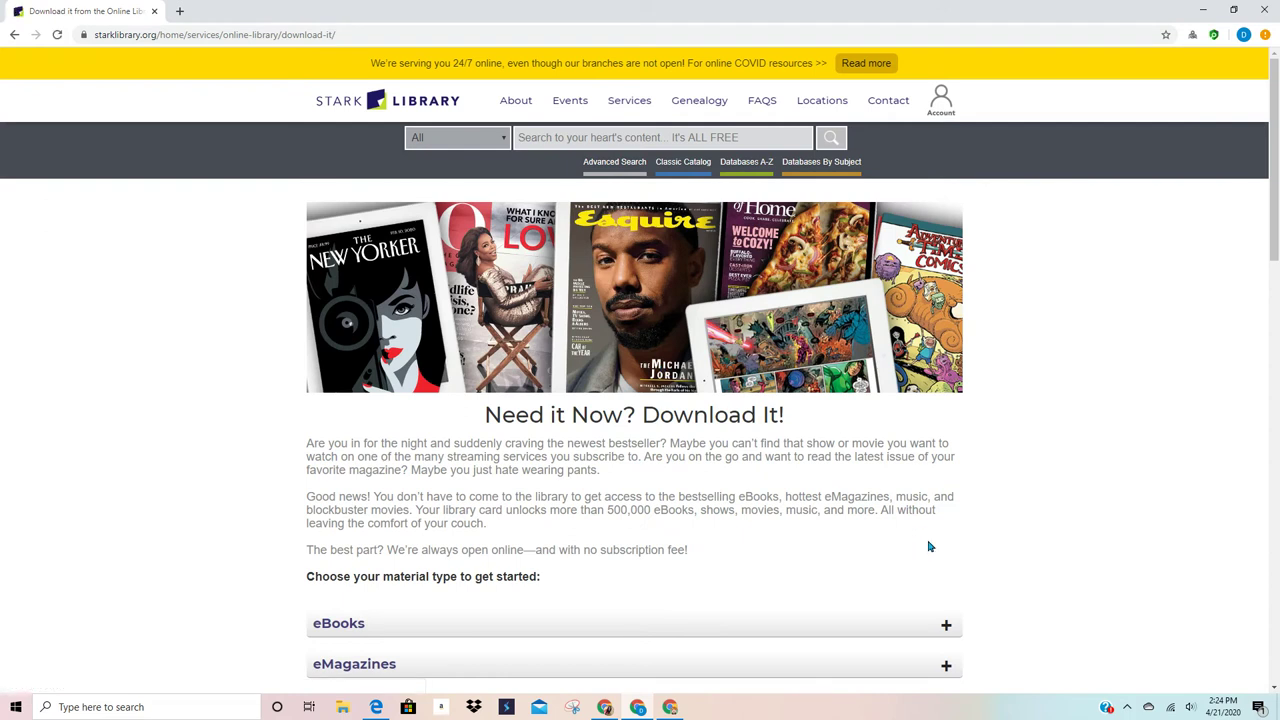
Step: Scroll down the 'Need it Now? Download It!' page to the Online Library banners
scroll(928, 547, "down", 3)
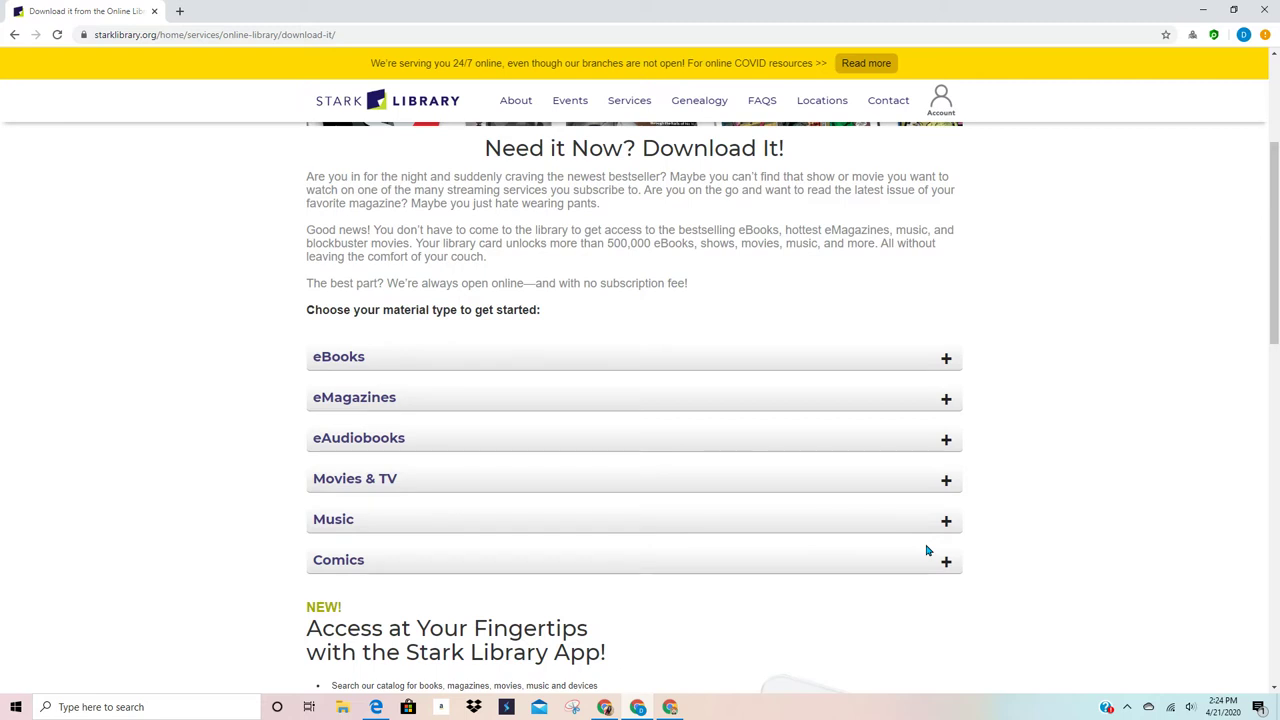
scroll(926, 550, "down", 2)
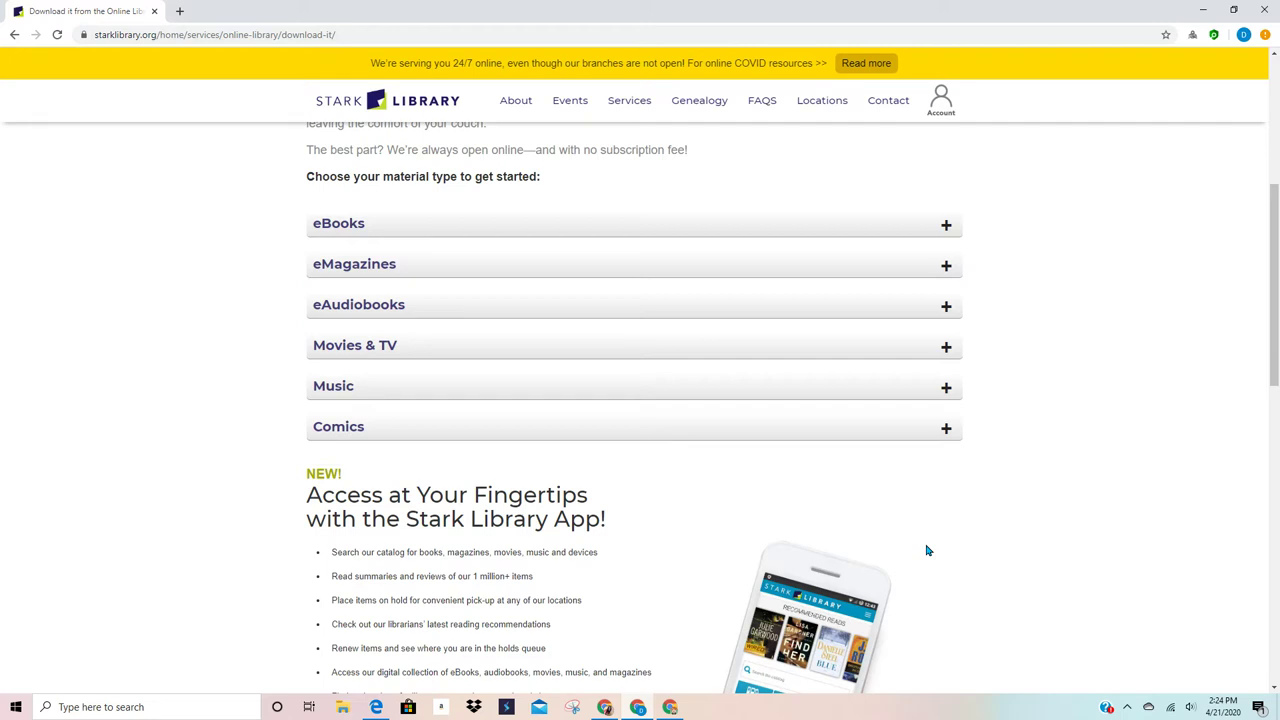
scroll(926, 550, "down", 3)
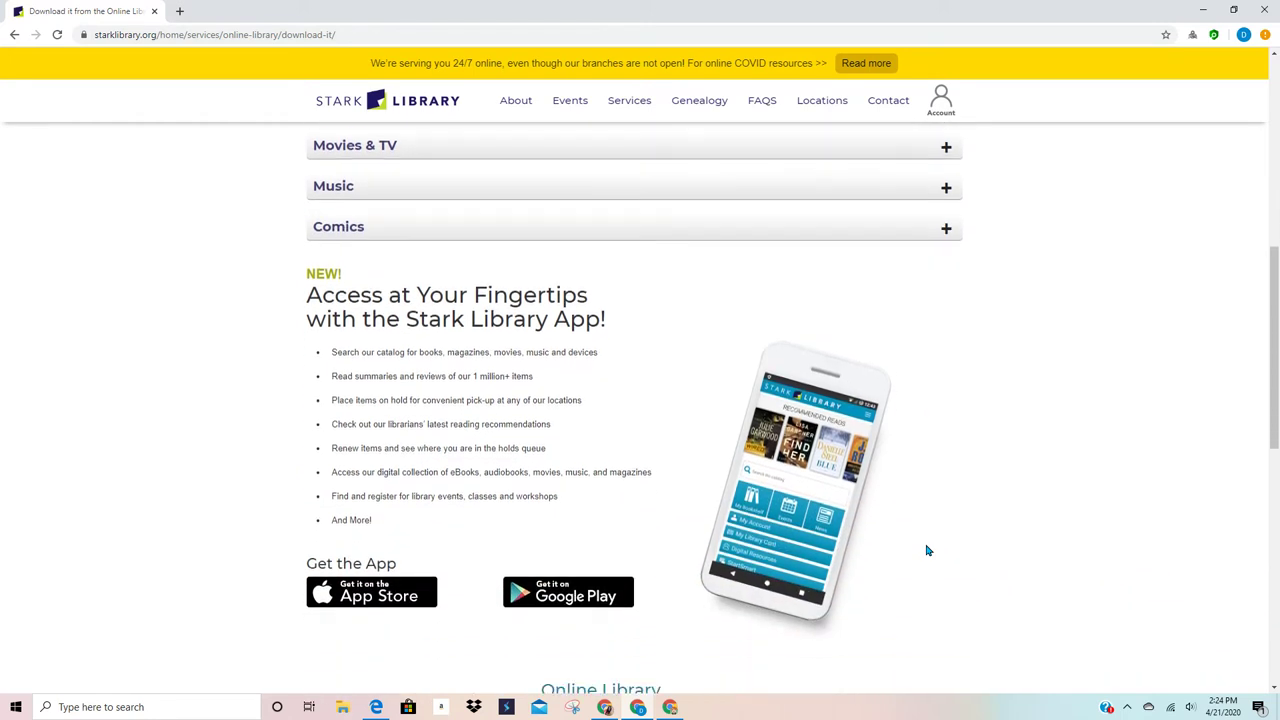
scroll(926, 550, "down", 1)
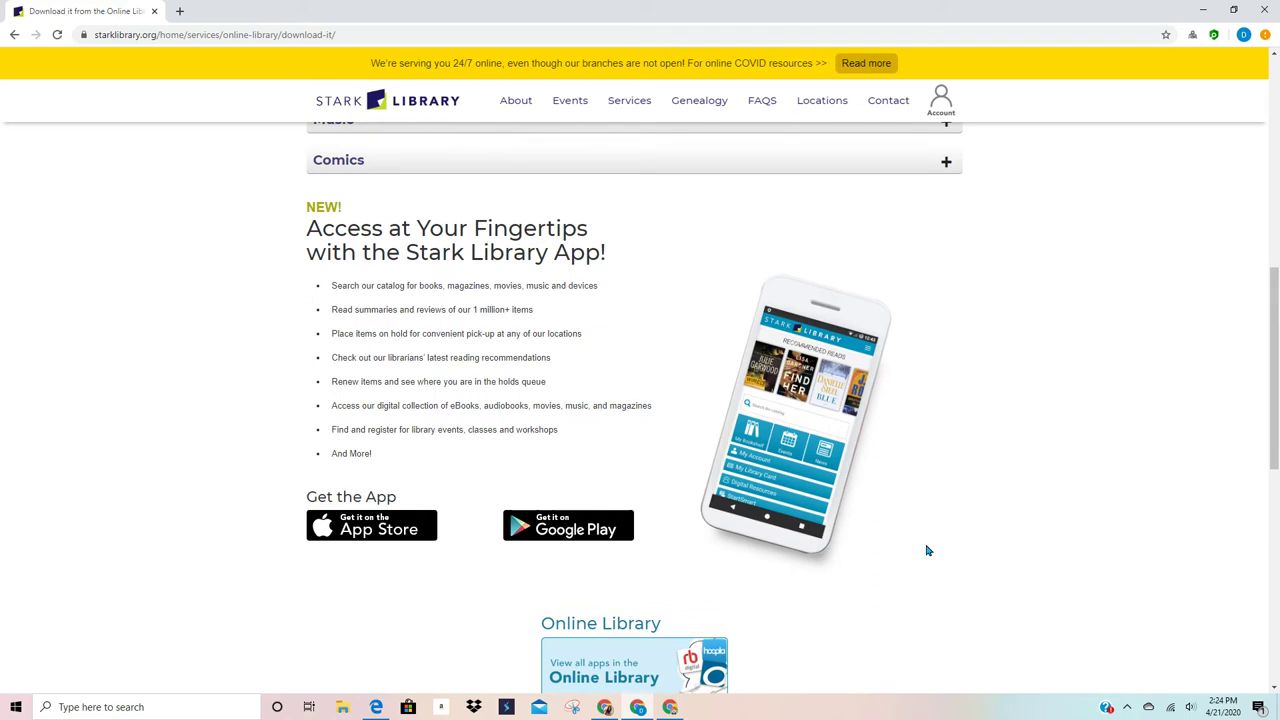
scroll(926, 550, "down", 3)
scroll(926, 550, "down", 1)
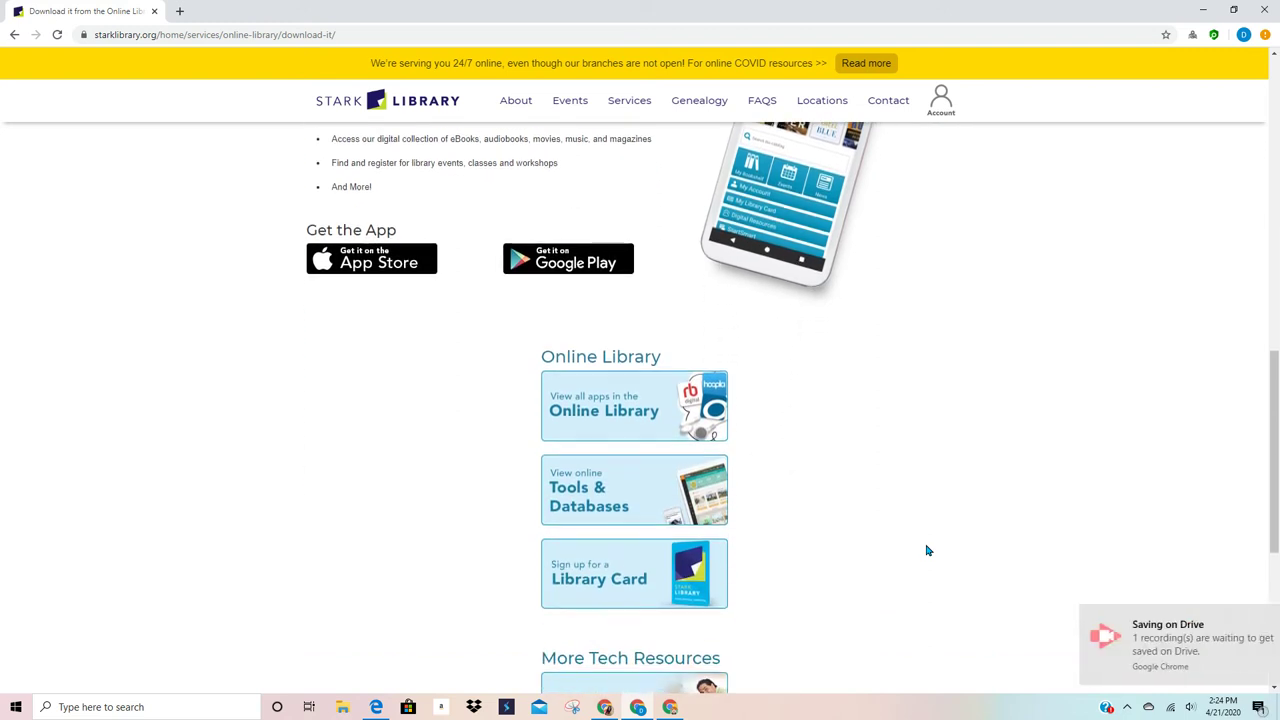
scroll(926, 550, "down", 2)
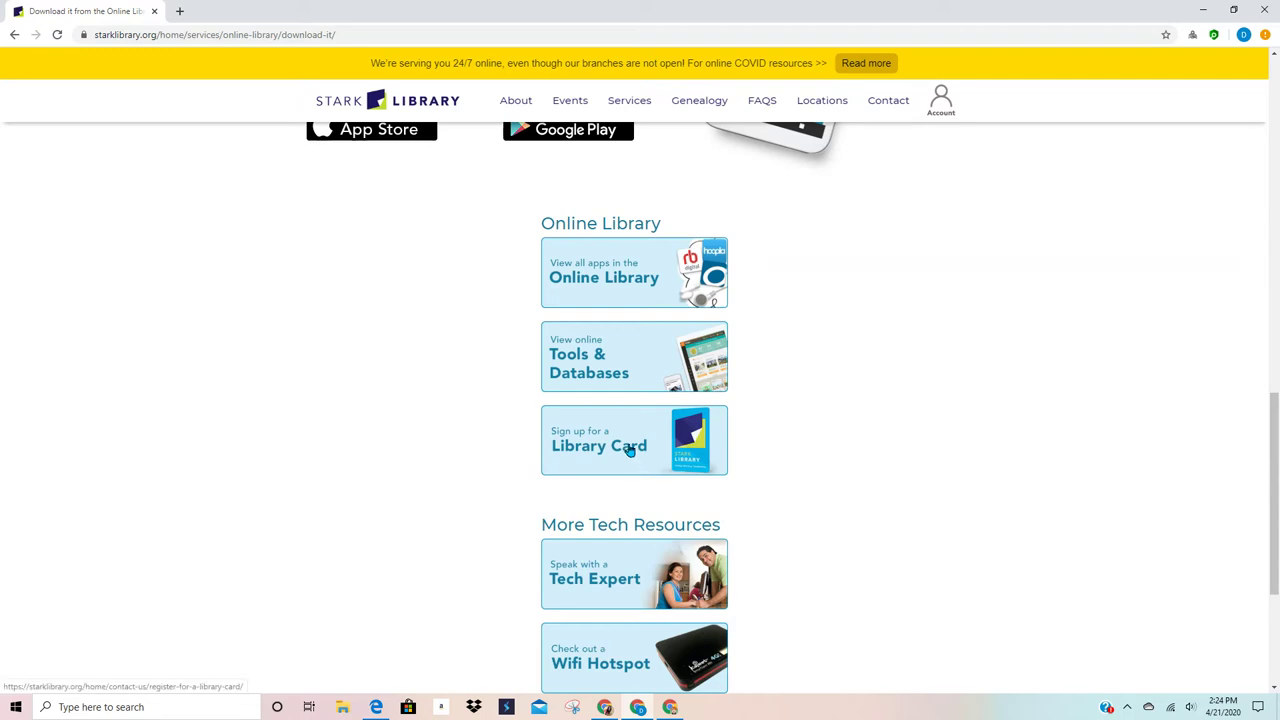
Step: Open the registration page through the 'Sign up for a Library Card' banner
left_click(629, 450)
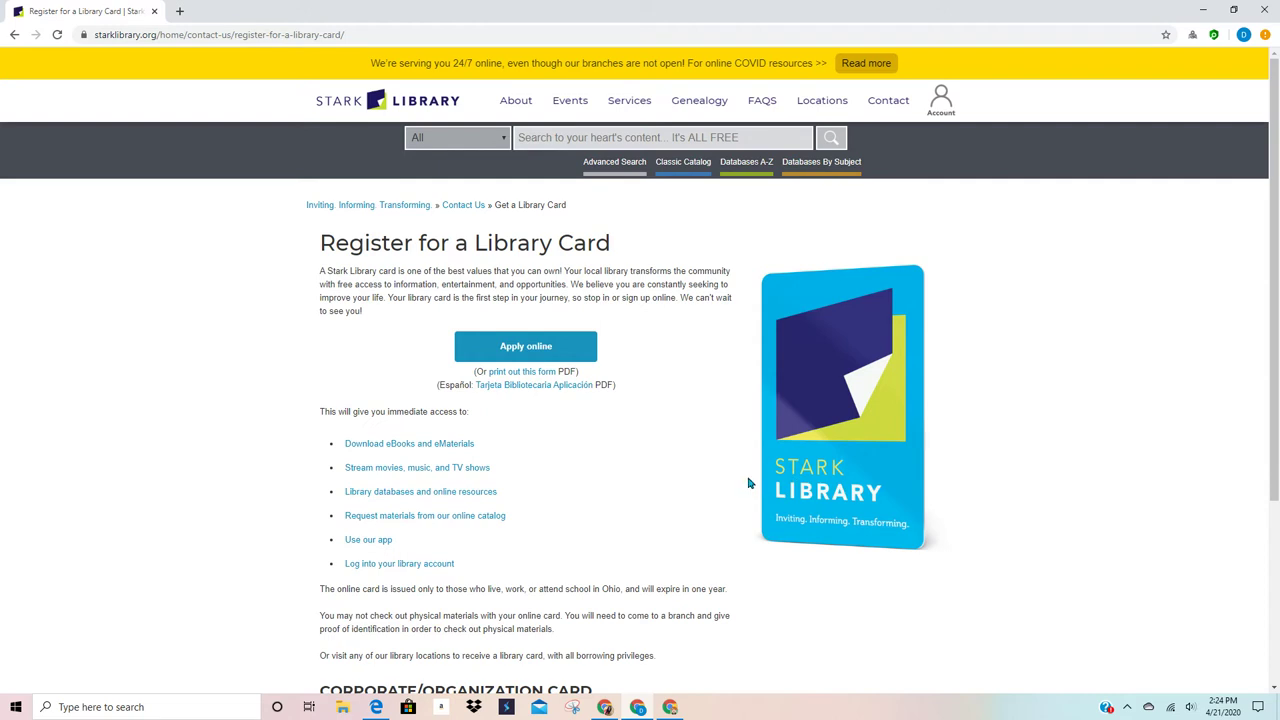
scroll(748, 484, "down", 1)
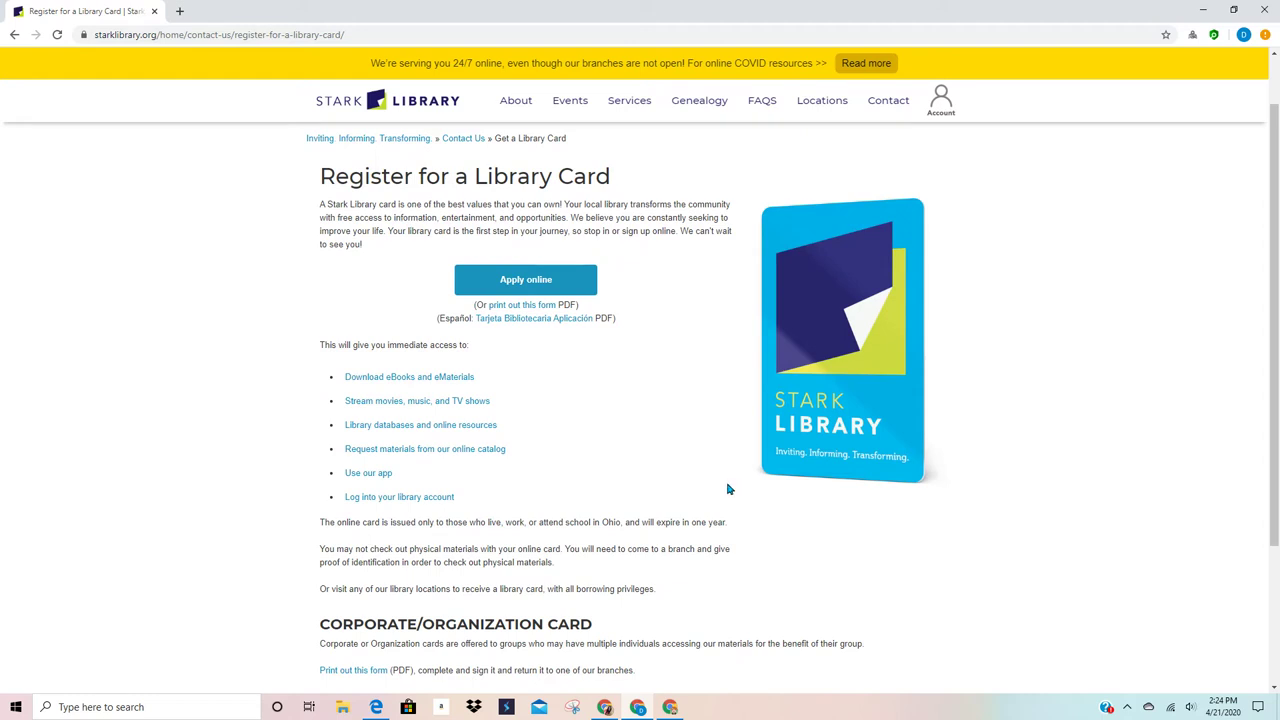
Step: Start the online card application and focus the empty First name field, dismissing autofill
left_click(522, 283)
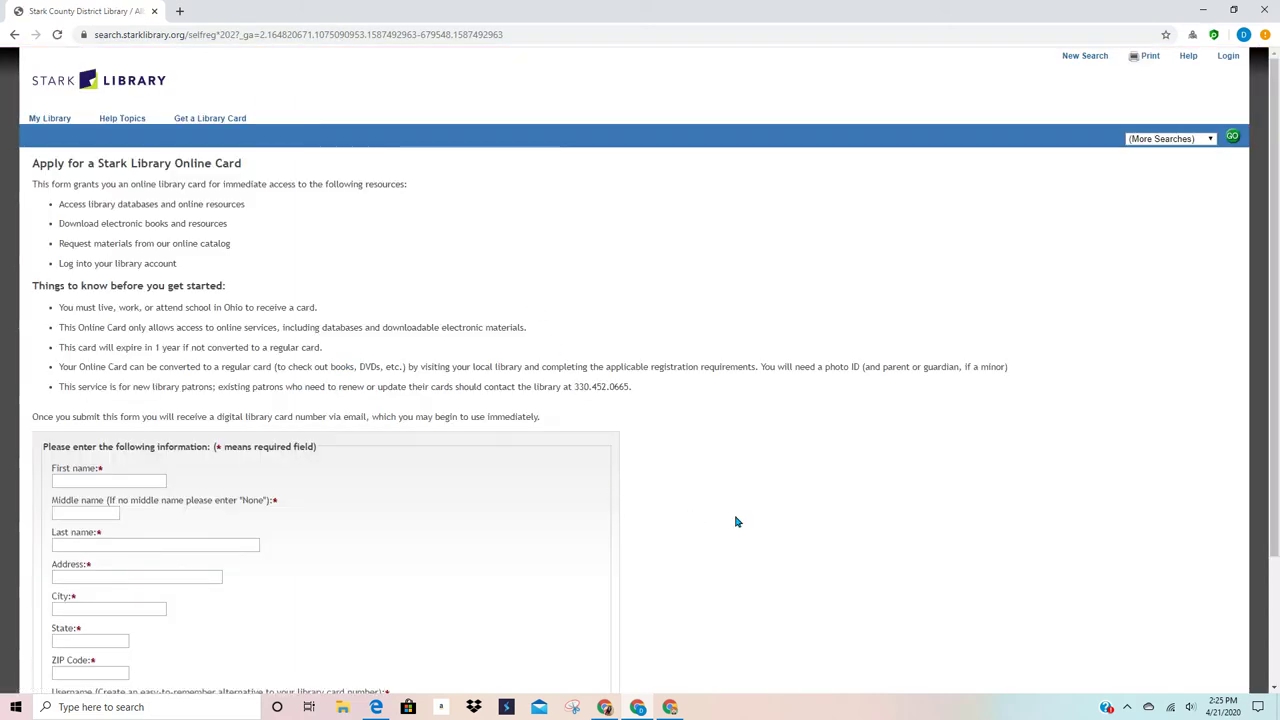
scroll(738, 519, "down", 3)
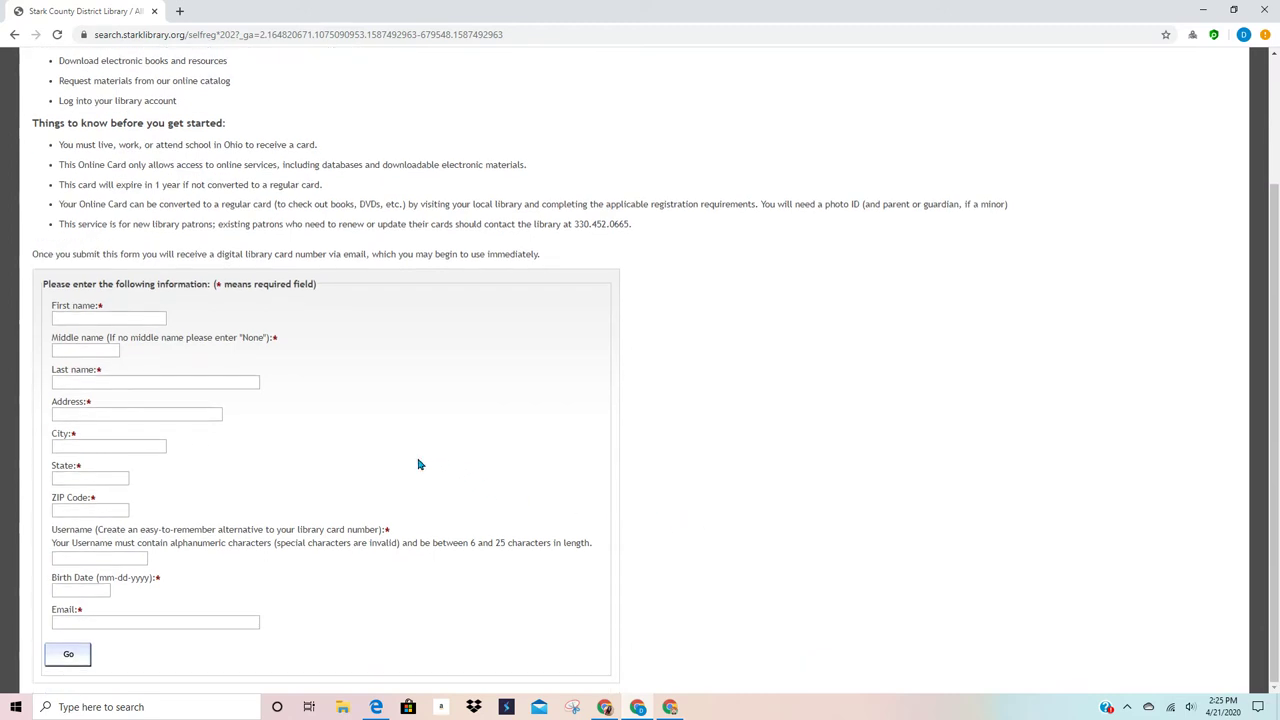
left_click(146, 321)
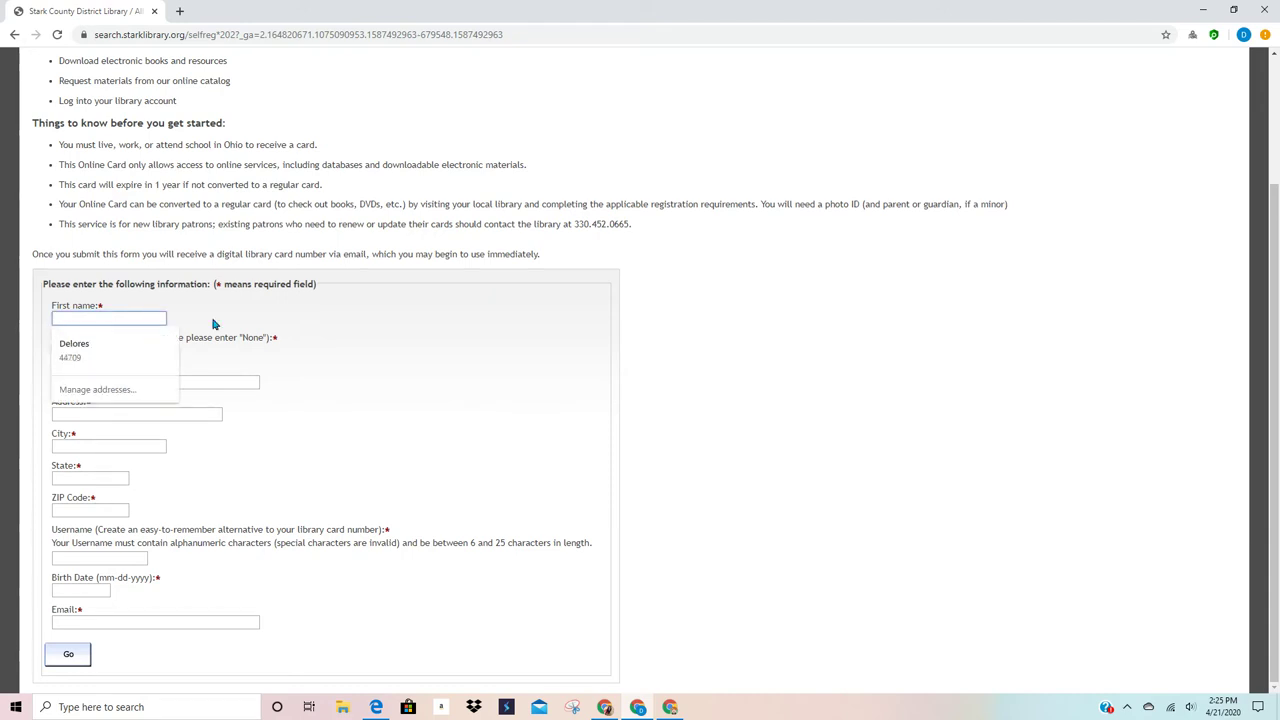
left_click(450, 325)
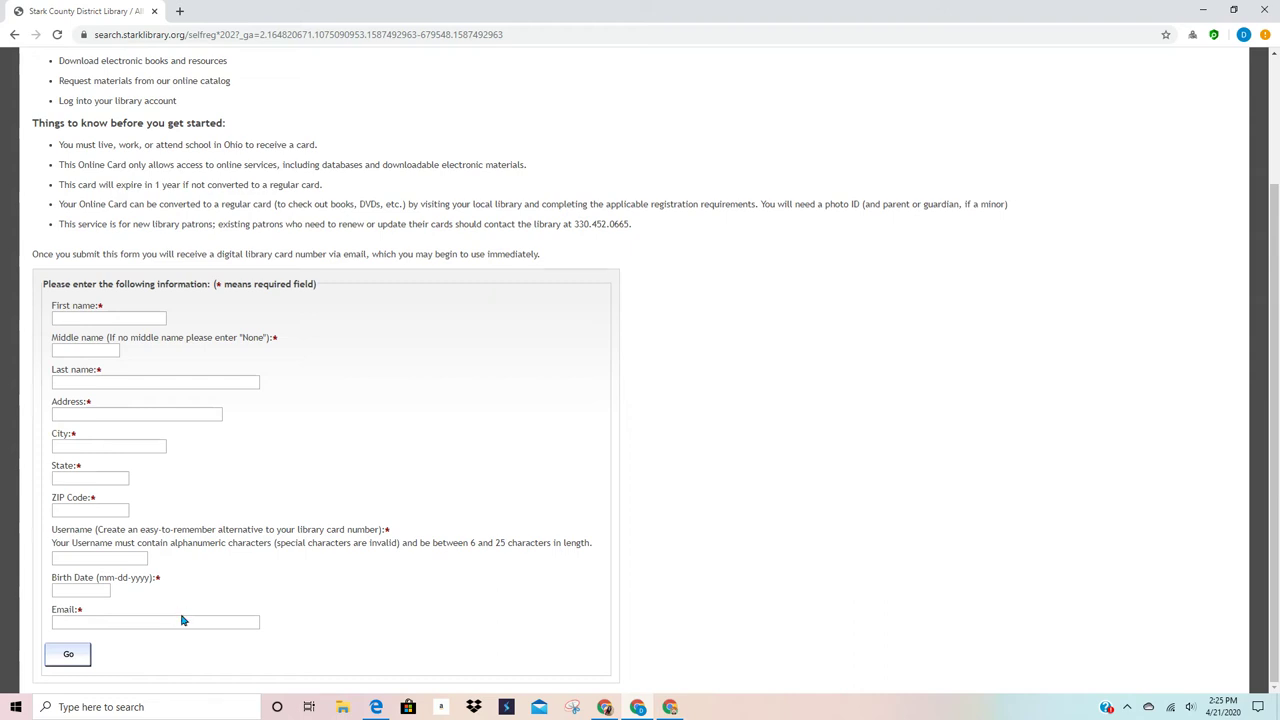
Step: Enter the applicant's first name, middle initial and last name
left_click(163, 319)
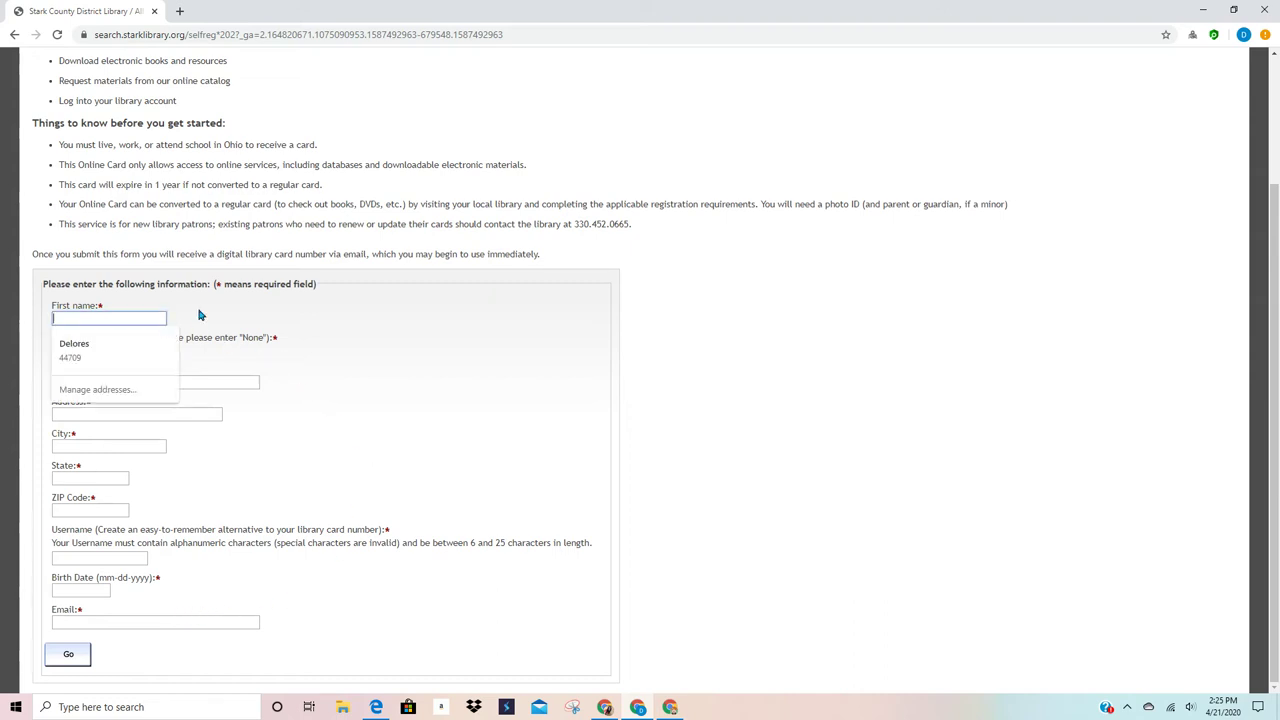
type("JOE")
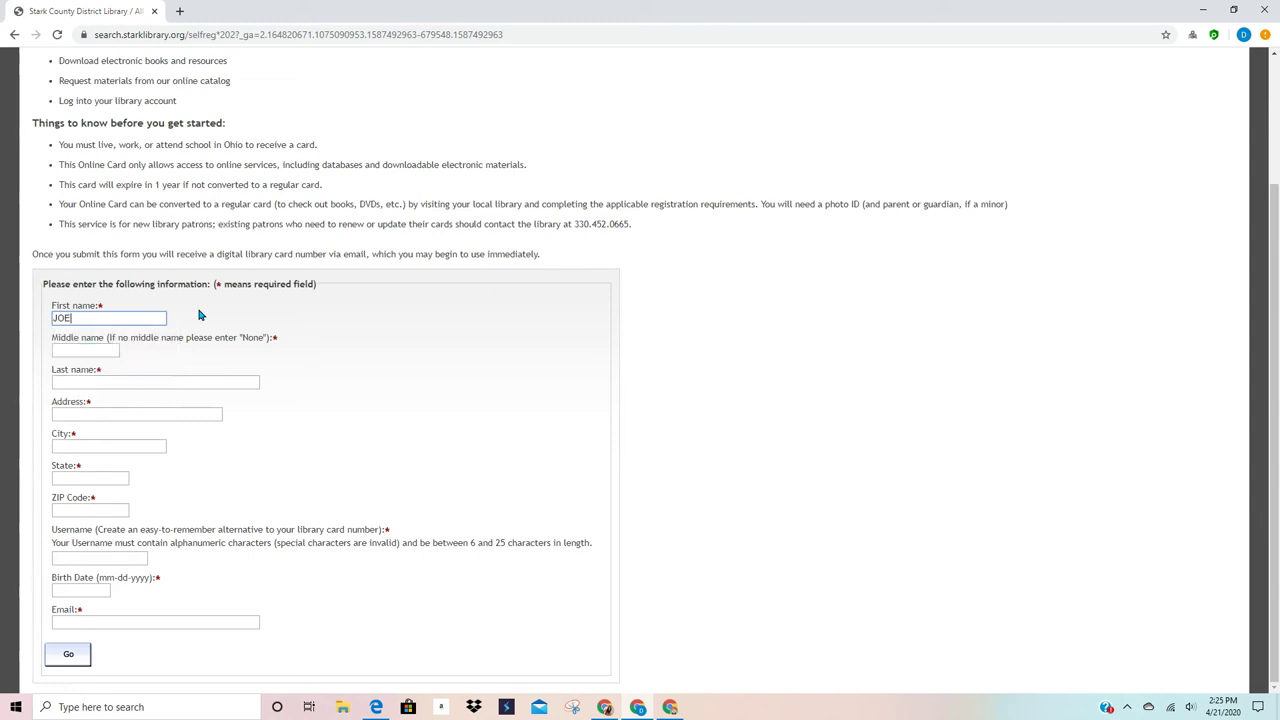
key("Tab")
type("T")
key("Tab")
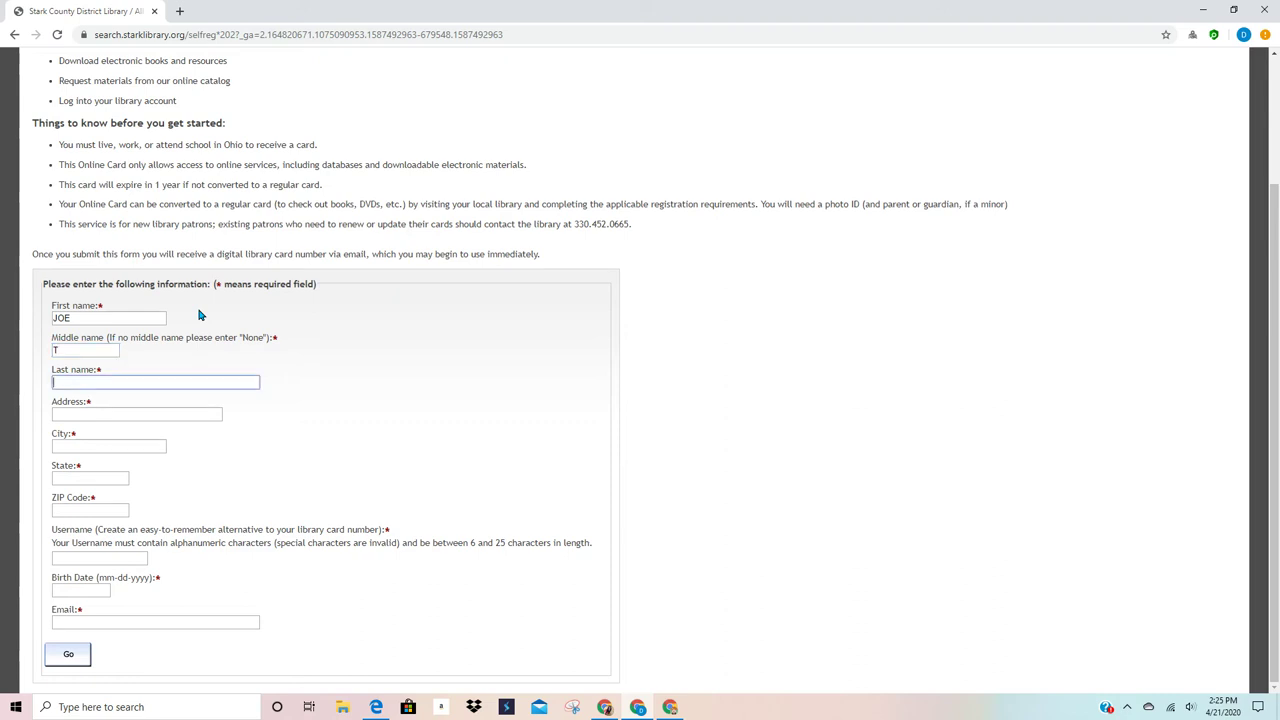
type("TRAINER")
Step: Fill in the applicant's street address, city, state and ZIP code, dismissing suggestion lists
left_click(153, 412)
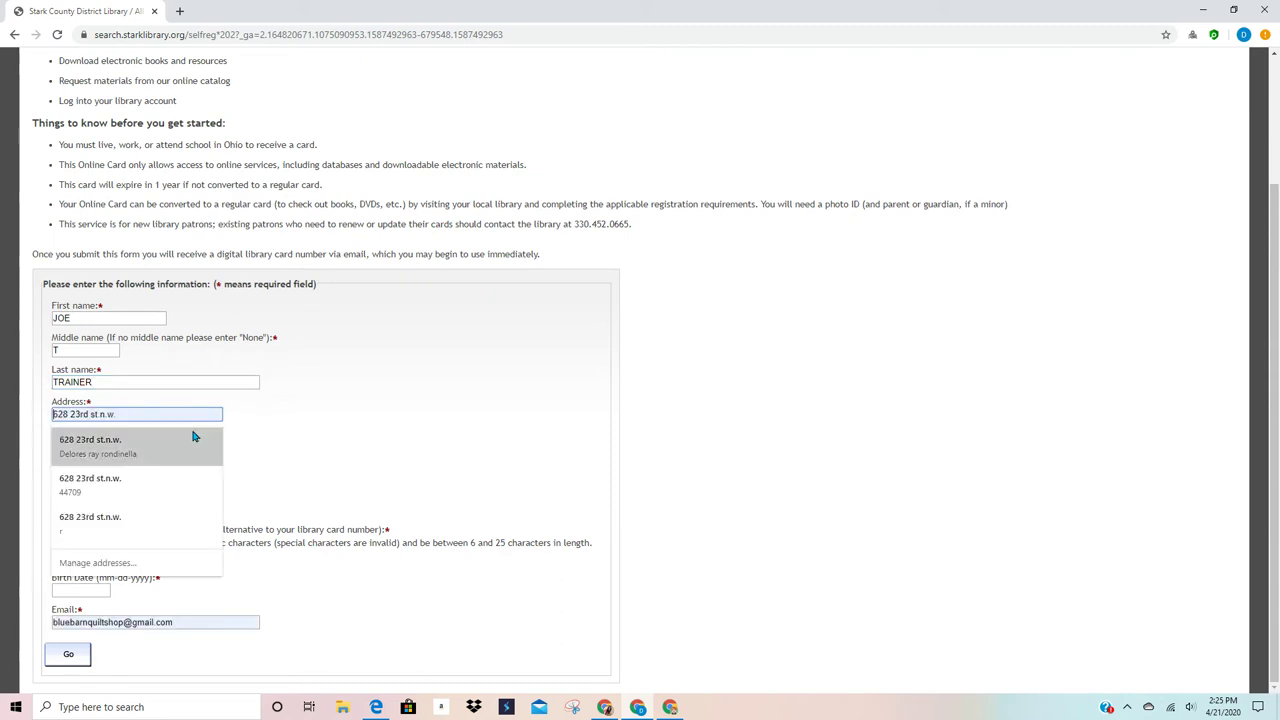
type("715")
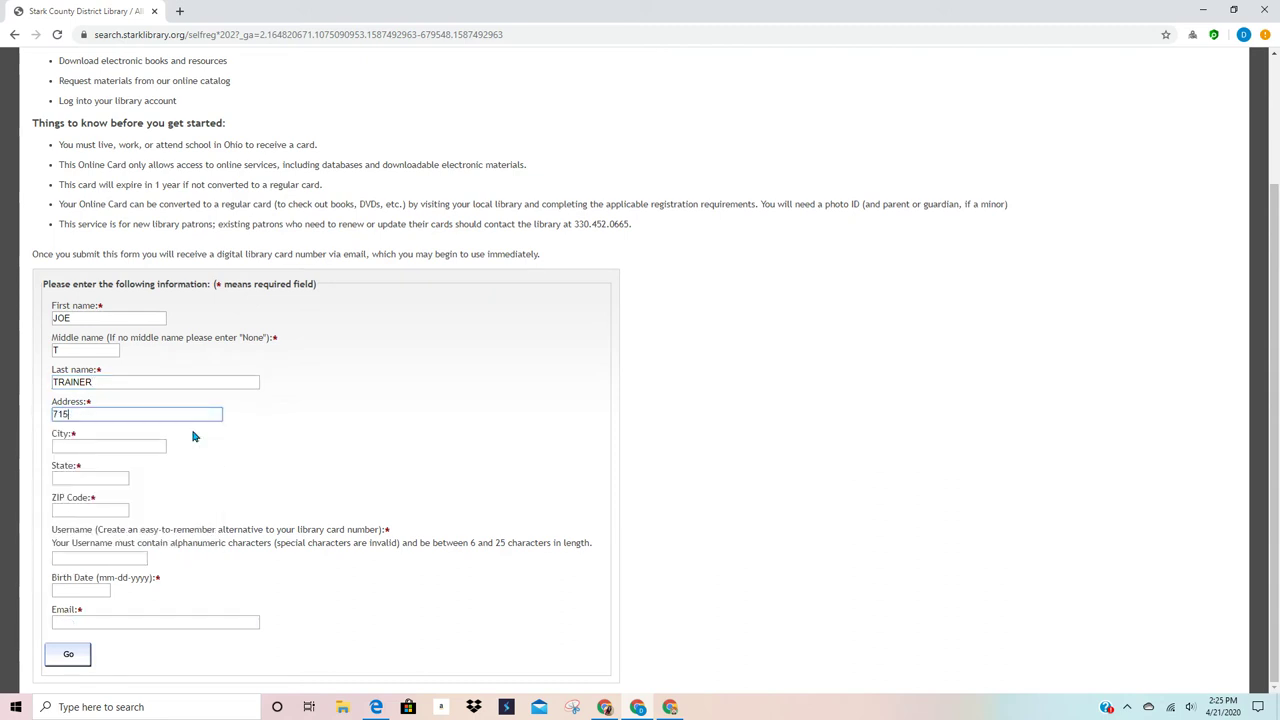
type(" MARKET AVE NORTH")
key("Tab")
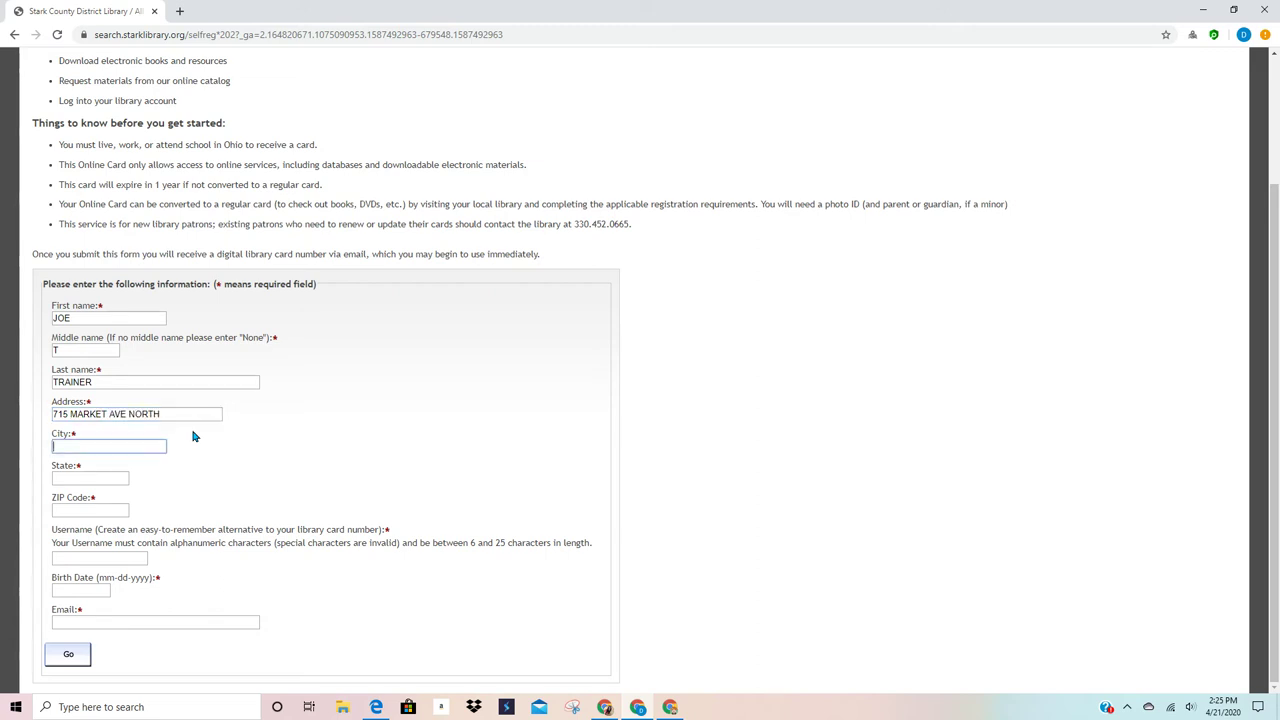
type("CANTON")
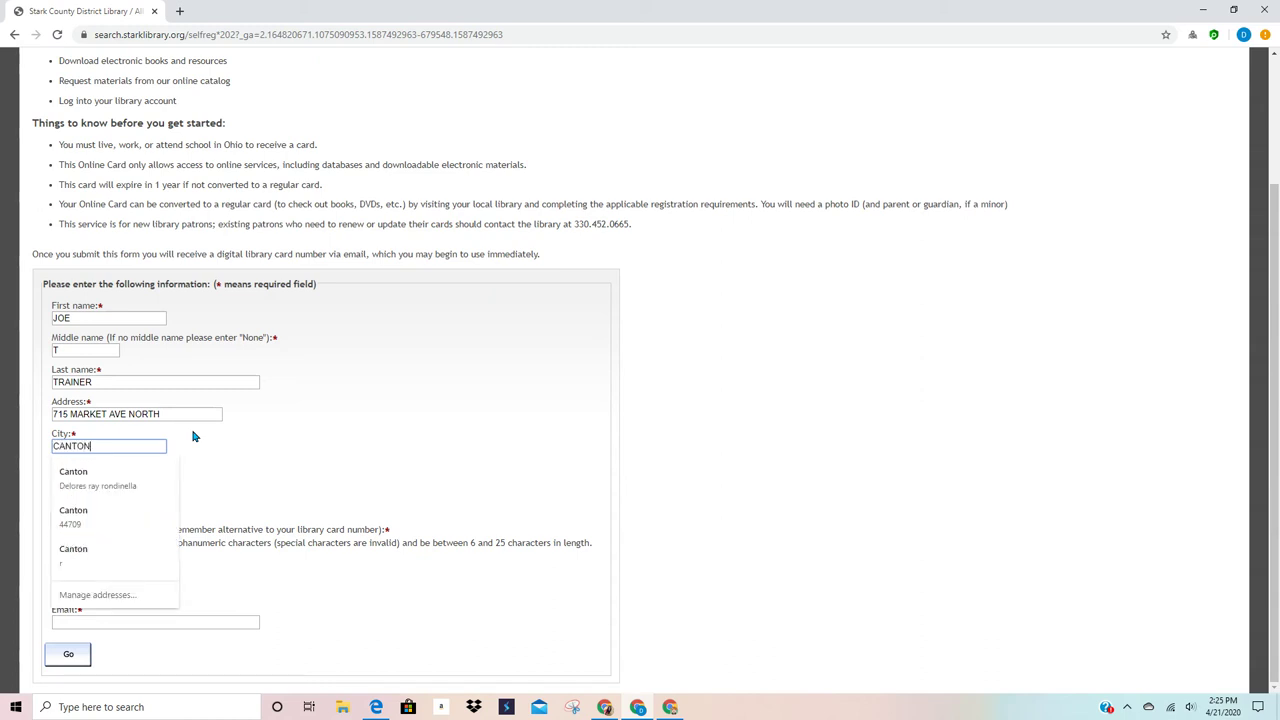
left_click(262, 455)
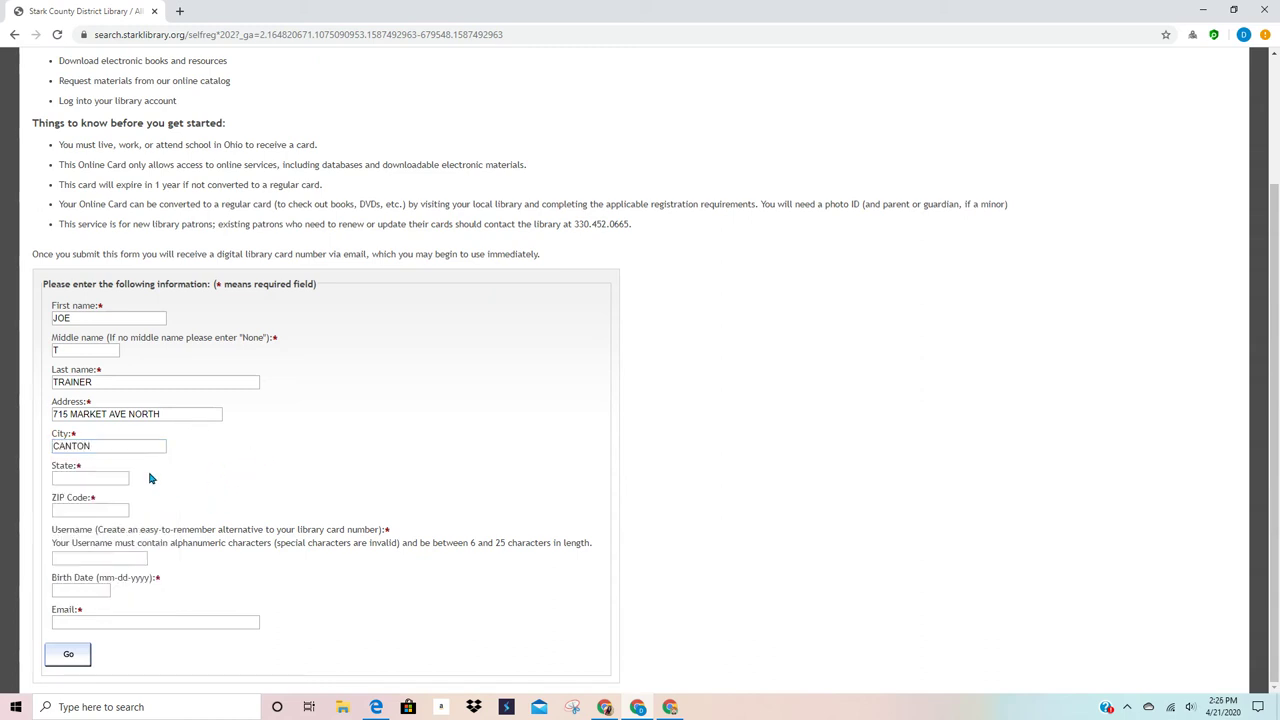
left_click(106, 476)
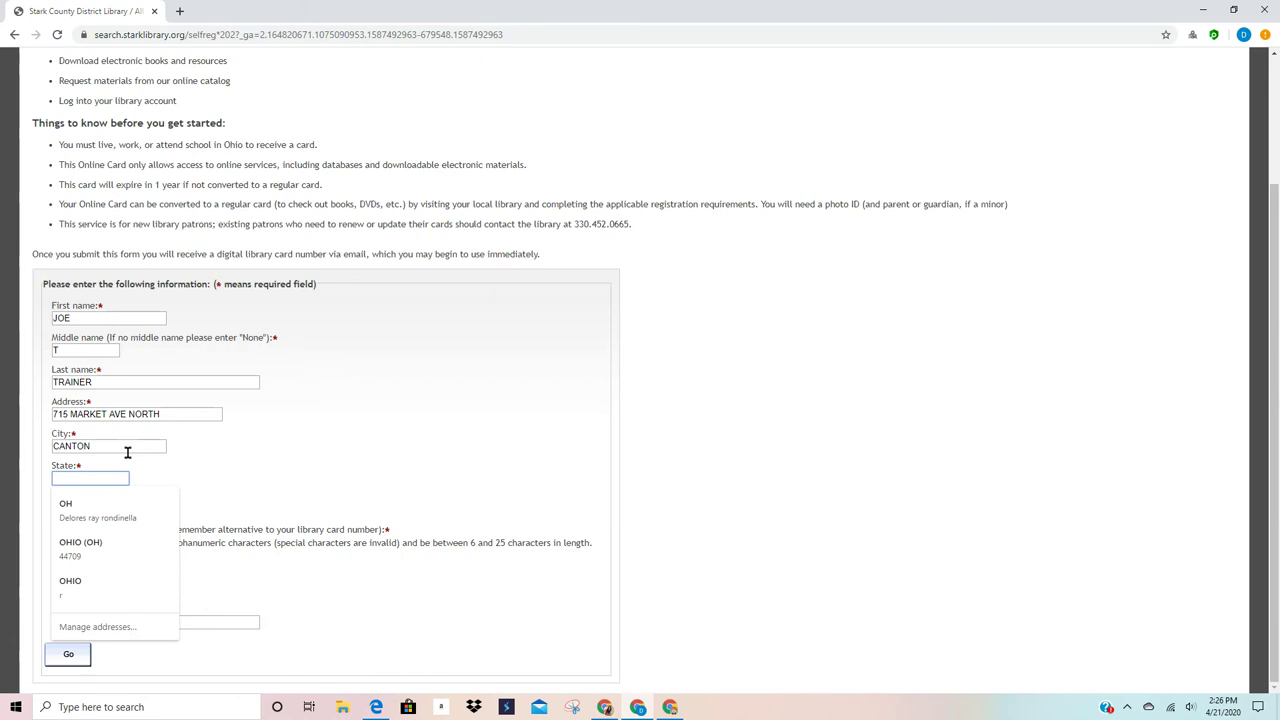
type("OH")
key("Escape")
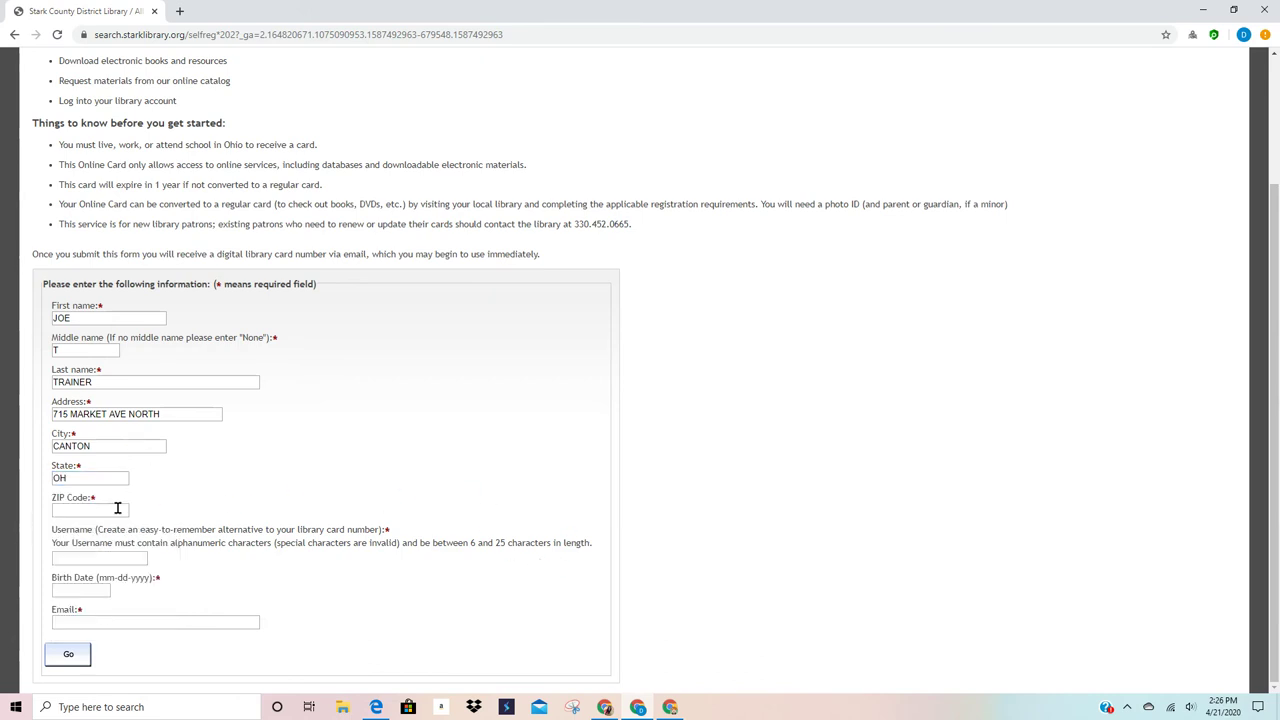
left_click(117, 509)
type("4470")
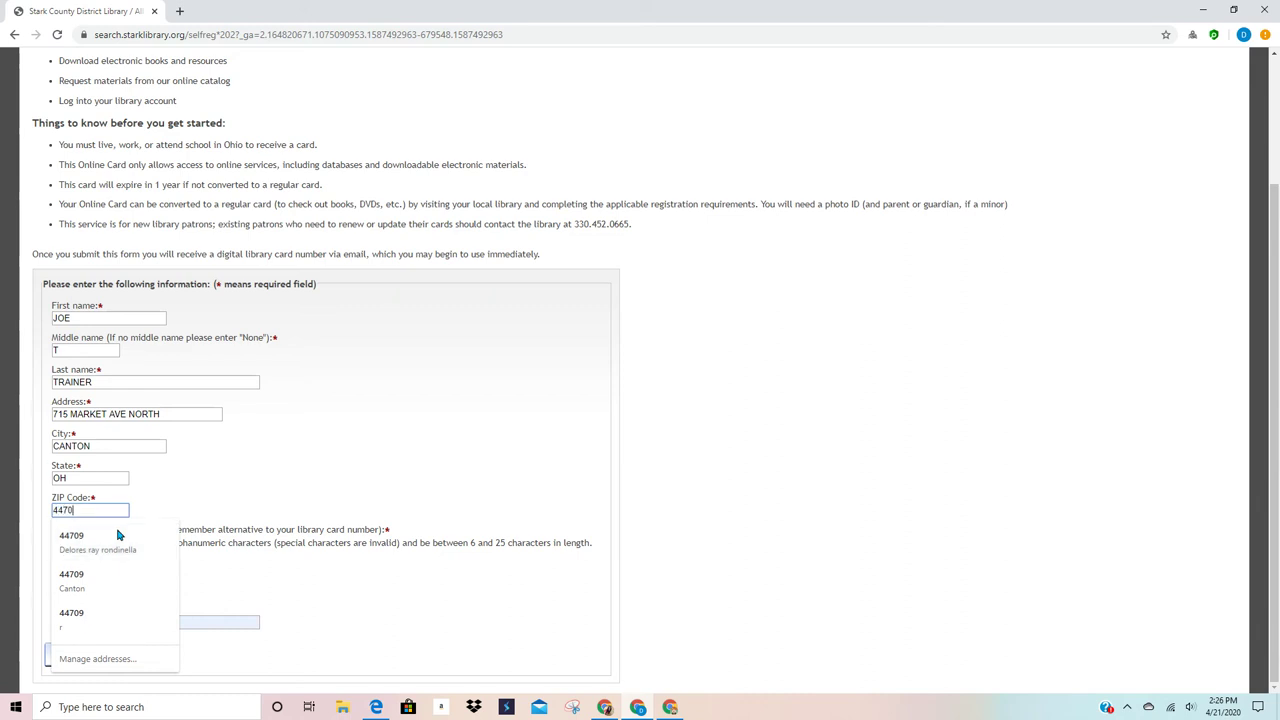
type("2")
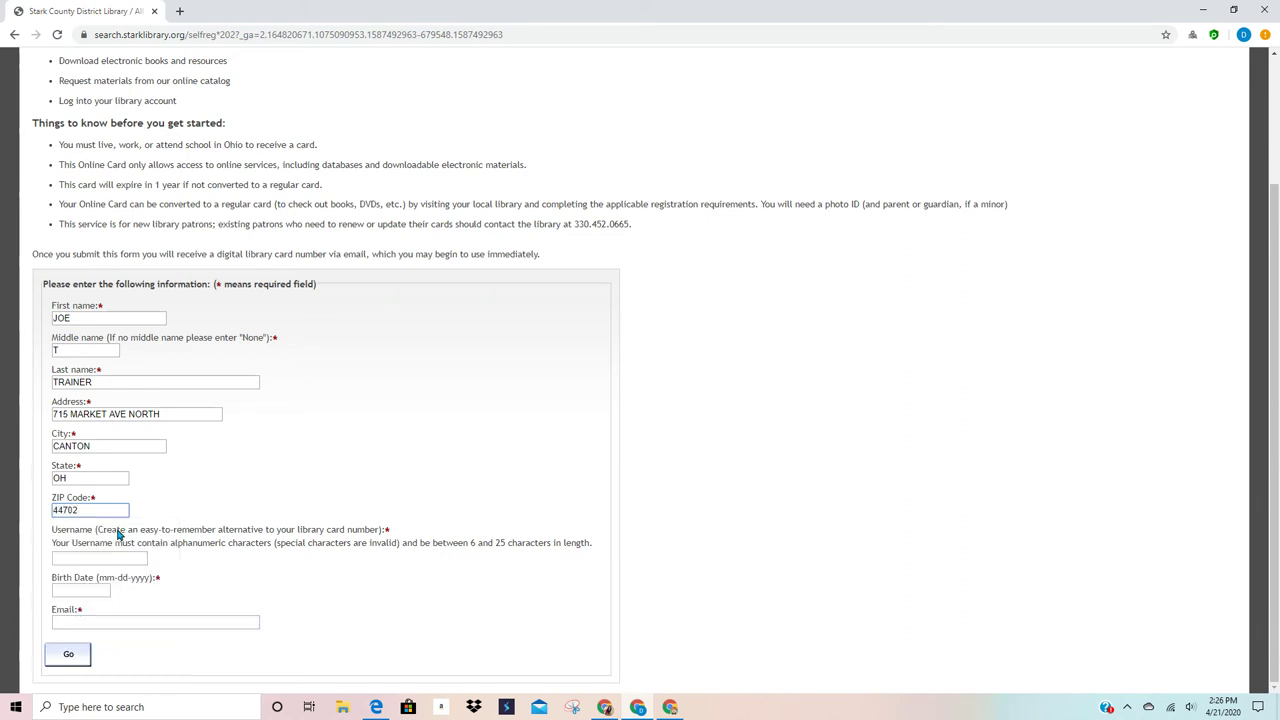
Step: Enter a chosen username, the applicant's birth date in mm/dd/yyyy format, and their e-mail address
left_click(127, 557)
type("jtrainer")
key("ctrl+a")
left_click(75, 589)
type("11/23/")
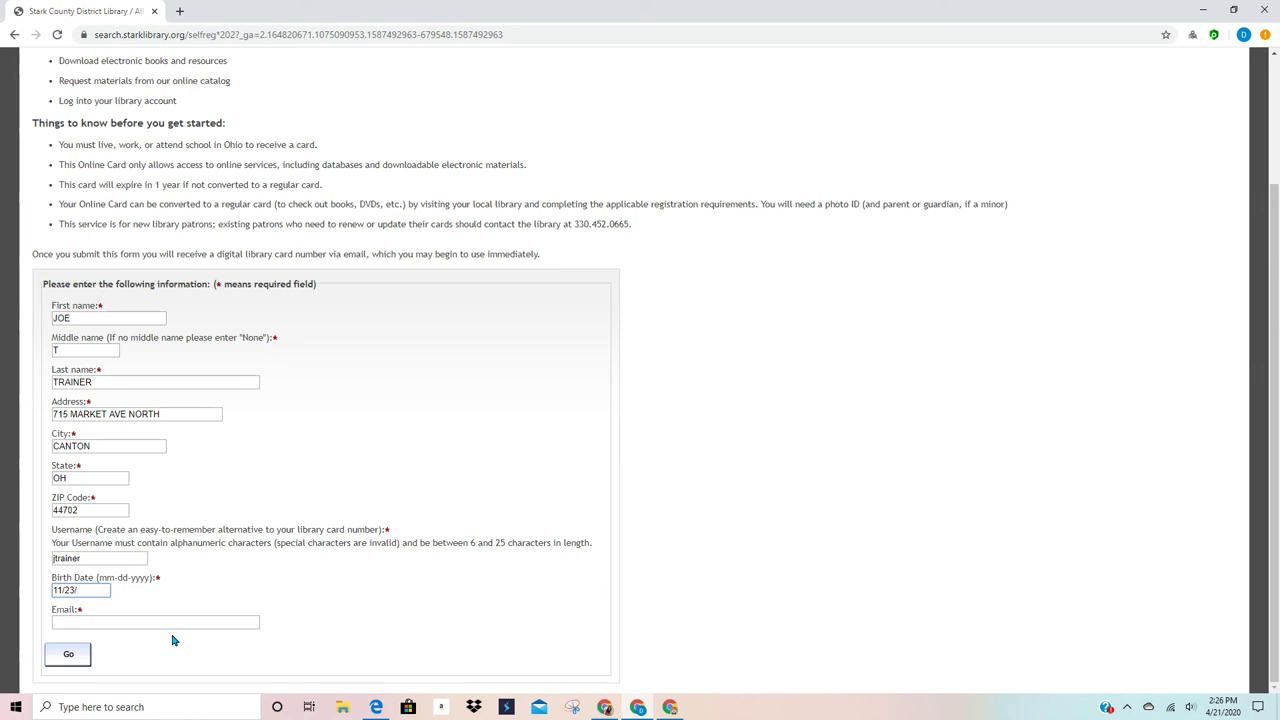
type("1999")
left_click(168, 622)
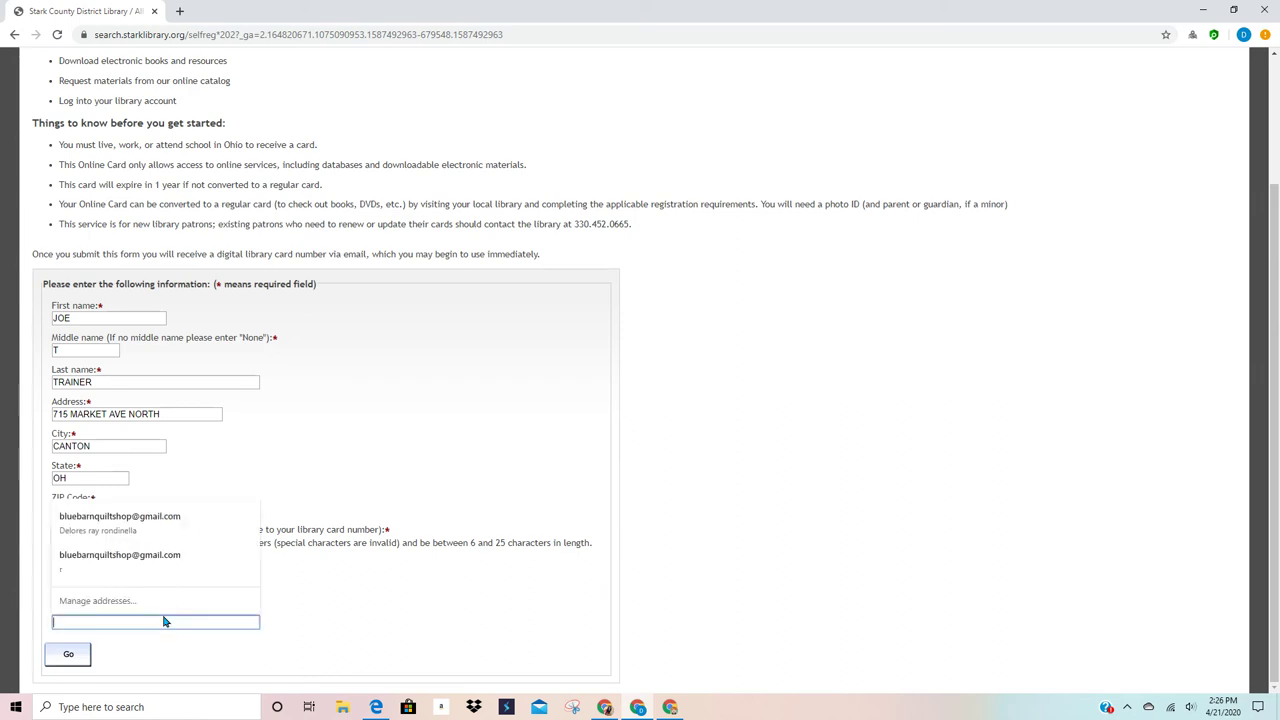
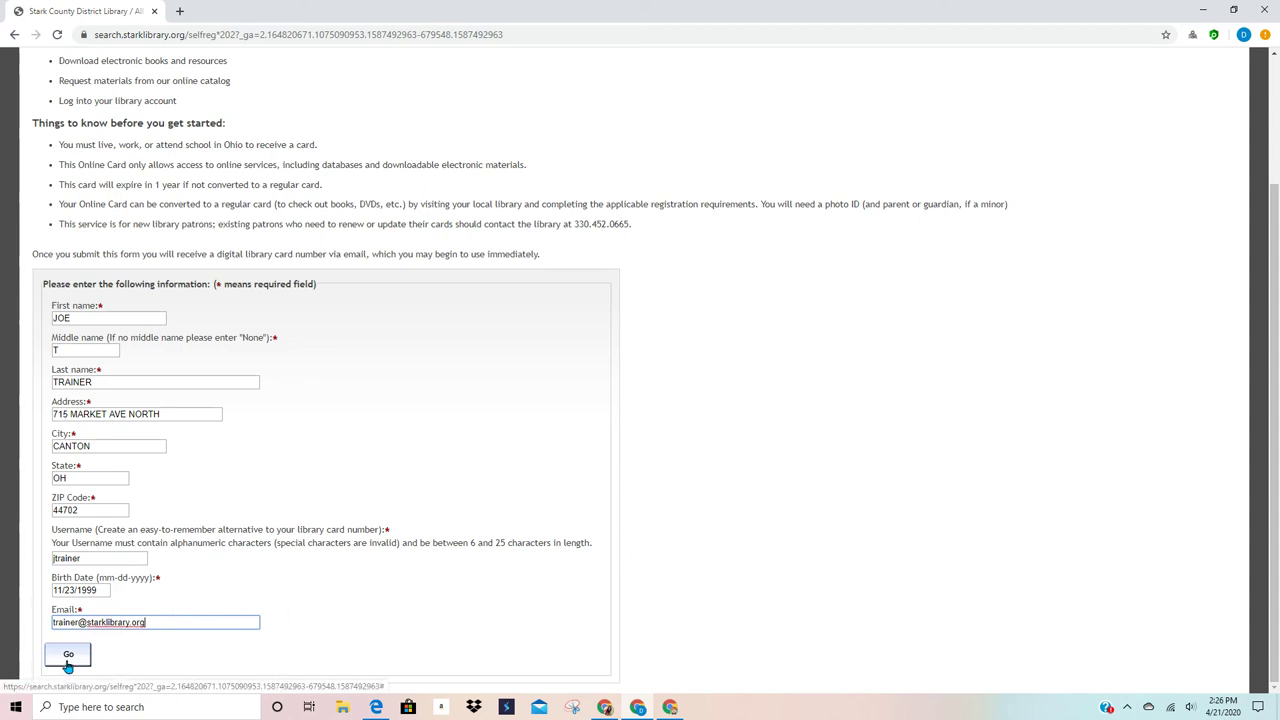
Step: Submit the completed application with the Go button at the bottom of the form
left_click(67, 664)
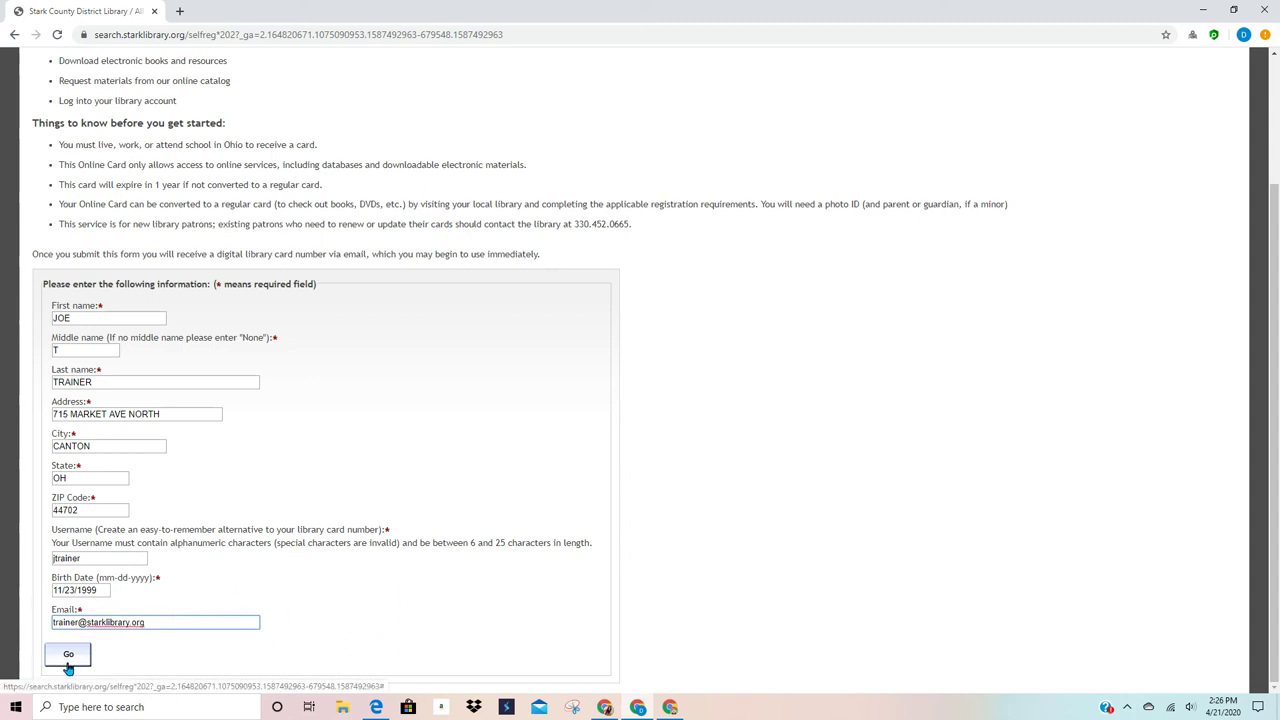